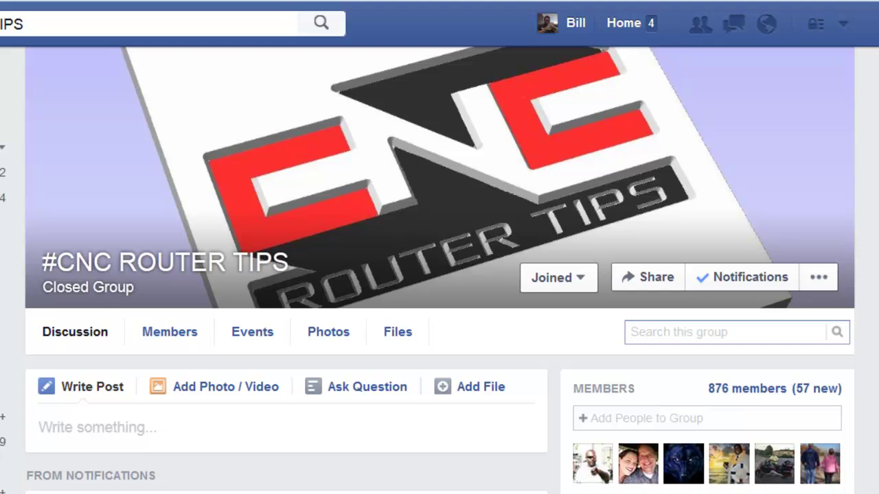
# Set the job to millimetres with width 300, height 300 and thickness 25, then confirm.
pyautogui.scroll(-10, 440, 269)
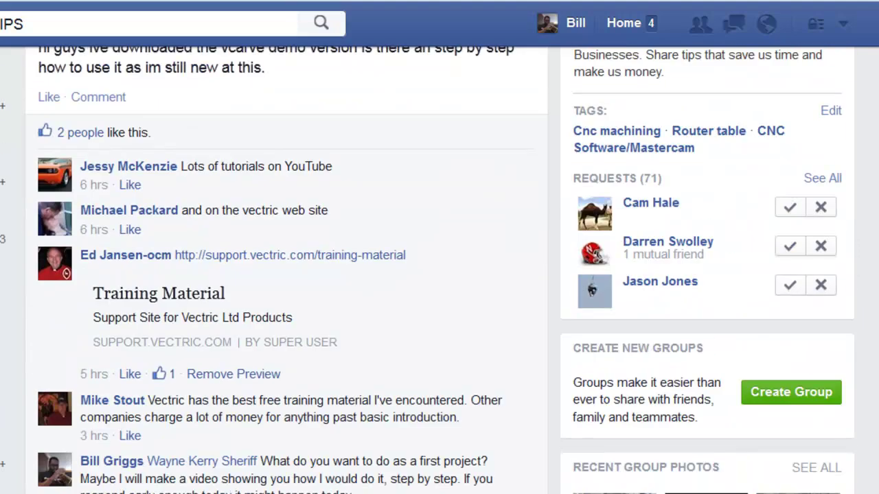
pyautogui.scroll(-3, 439, 269)
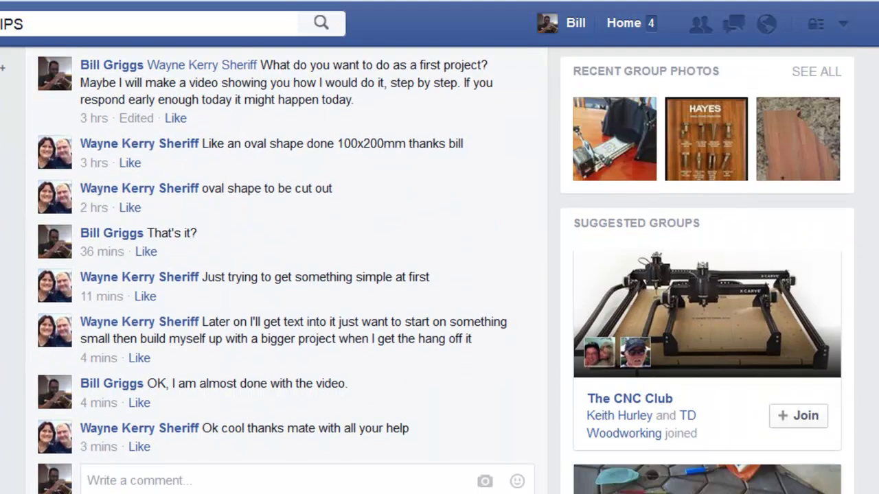
pyautogui.scroll(1, 439, 270)
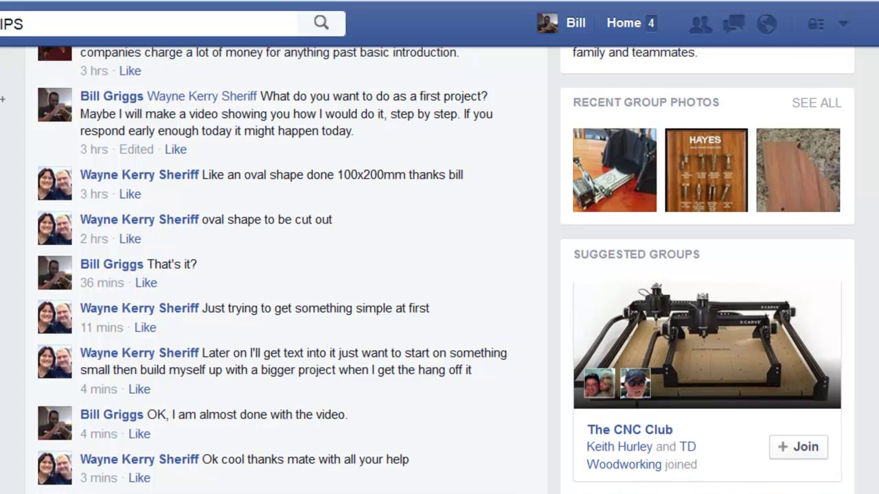
pyautogui.scroll(12, 440, 270)
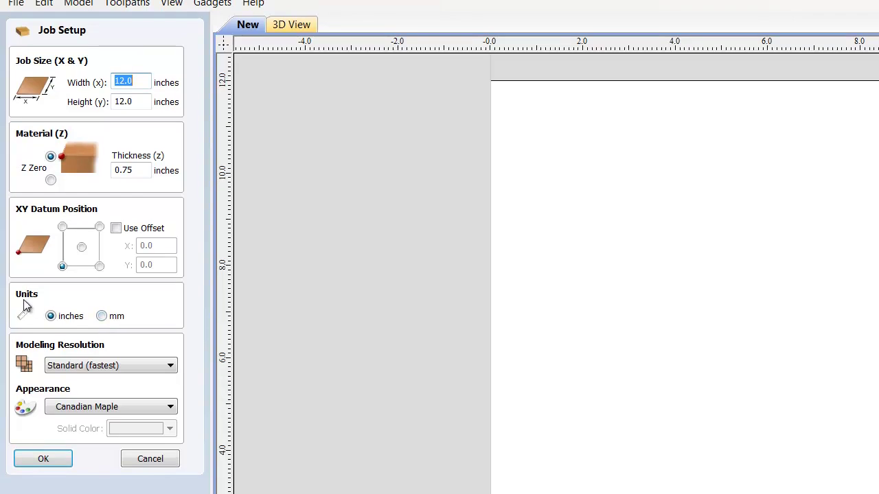
pyautogui.click(101, 316)
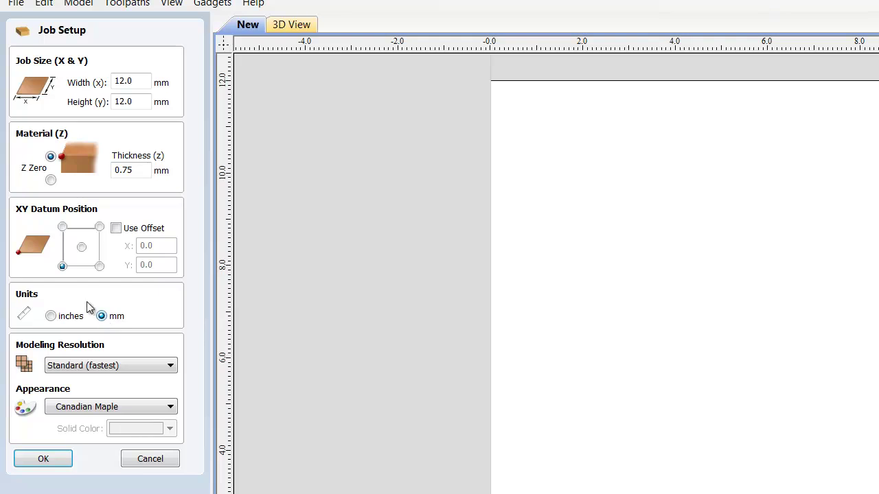
pyautogui.moveTo(142, 82); pyautogui.dragTo(2, 89)
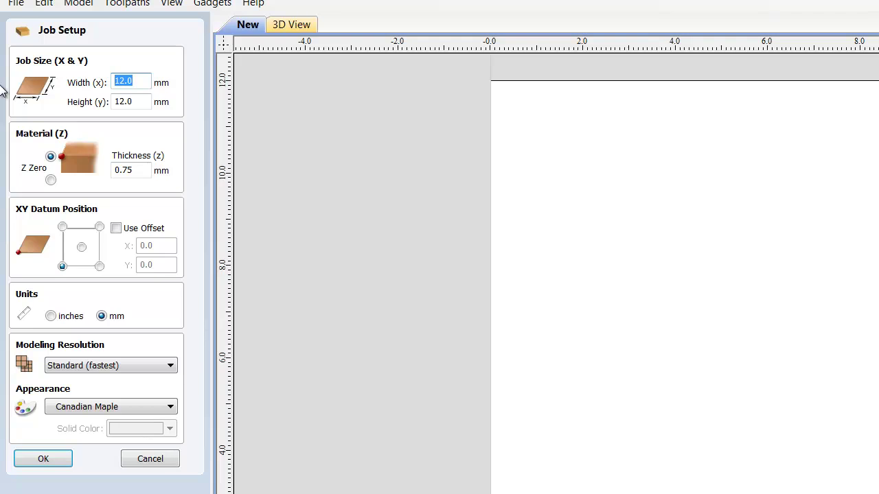
pyautogui.write('300')
pyautogui.press('Tab')
pyautogui.write('300')
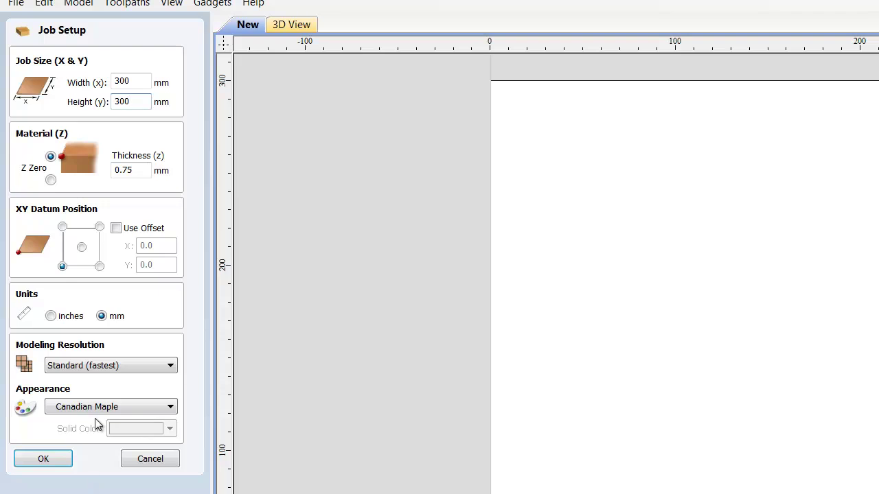
pyautogui.click(139, 171)
pyautogui.press('BackSpace')
pyautogui.press('BackSpace')
pyautogui.press('BackSpace')
pyautogui.press('BackSpace')
pyautogui.write('25')
pyautogui.click(44, 459)
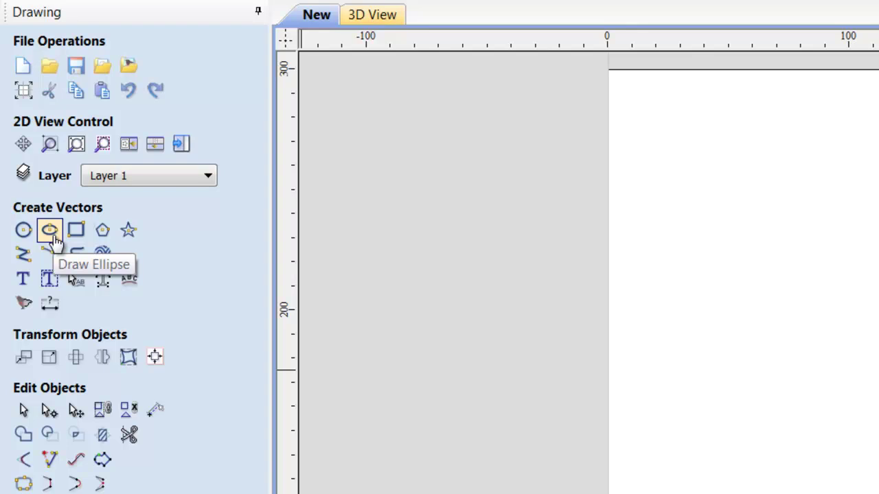
# Draw an ellipse 200 mm wide and 100 mm high, centre-anchored at 0,0.
pyautogui.click(53, 236)
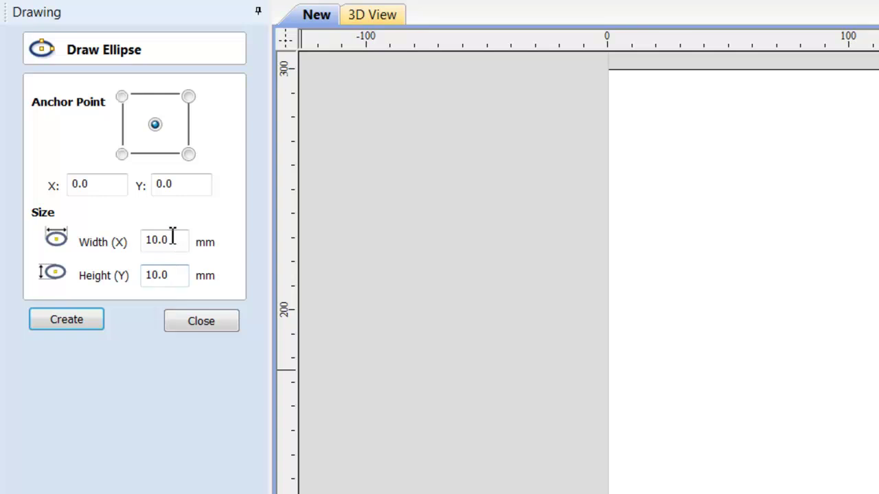
pyautogui.moveTo(173, 245); pyautogui.dragTo(89, 250)
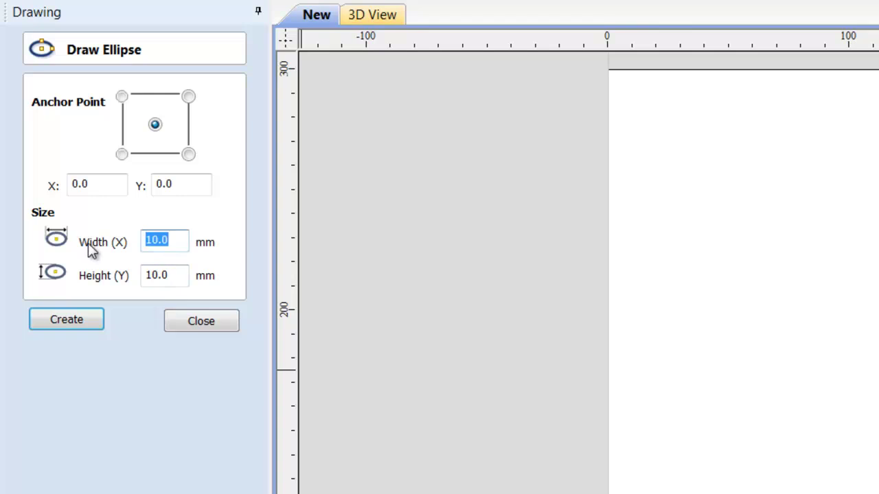
pyautogui.write('200')
pyautogui.press('Tab')
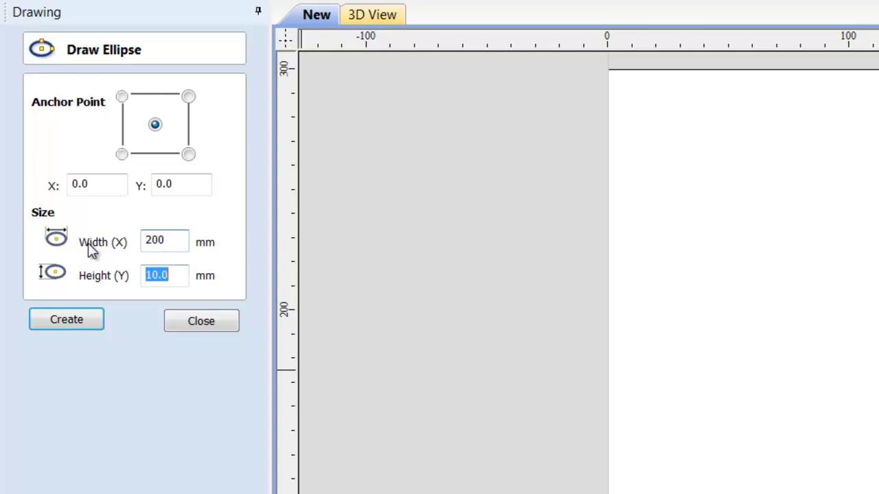
pyautogui.write('100')
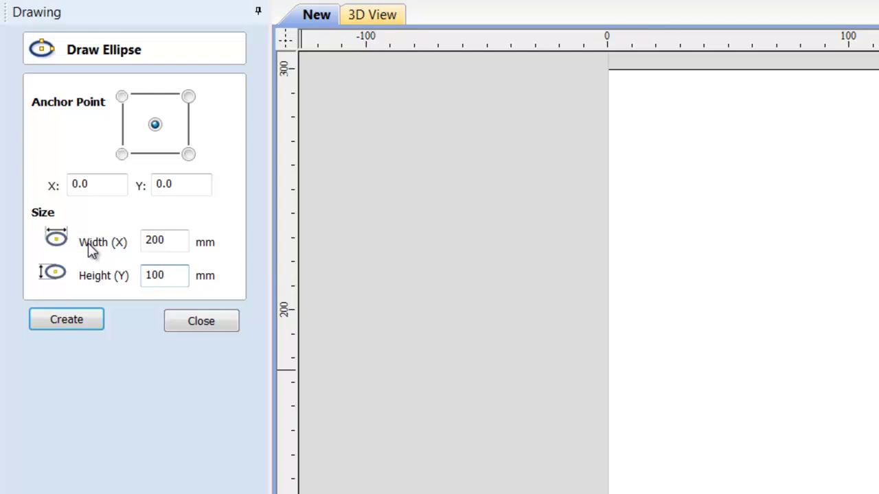
pyautogui.click(90, 320)
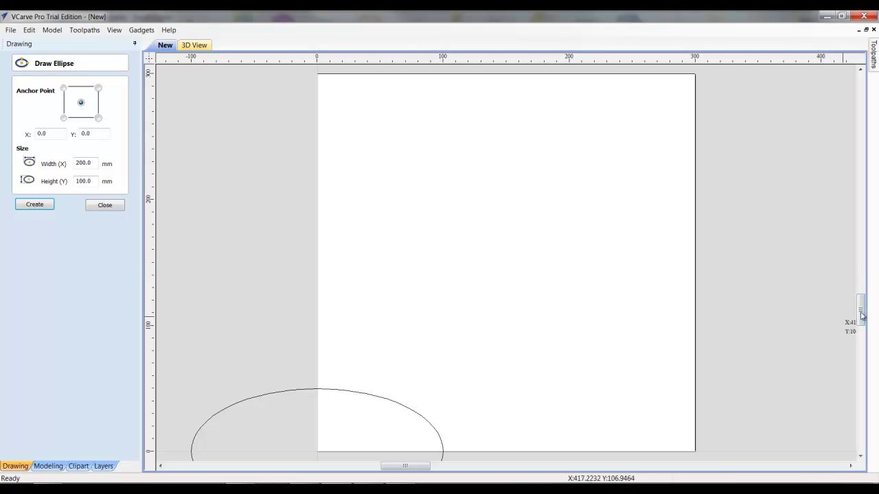
pyautogui.moveTo(860, 309); pyautogui.dragTo(865, 323)
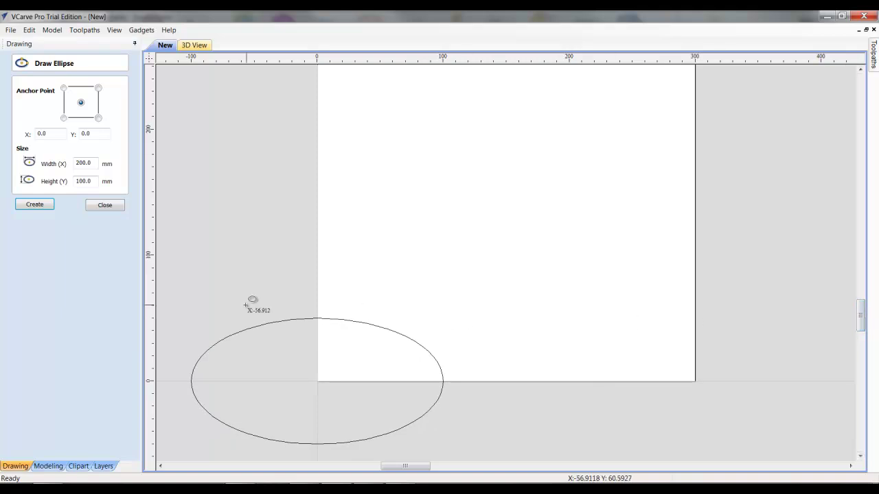
# Select the ellipse and align it to the material centre, undoing the mistaken horizontal and vertical alignments.
pyautogui.click(105, 206)
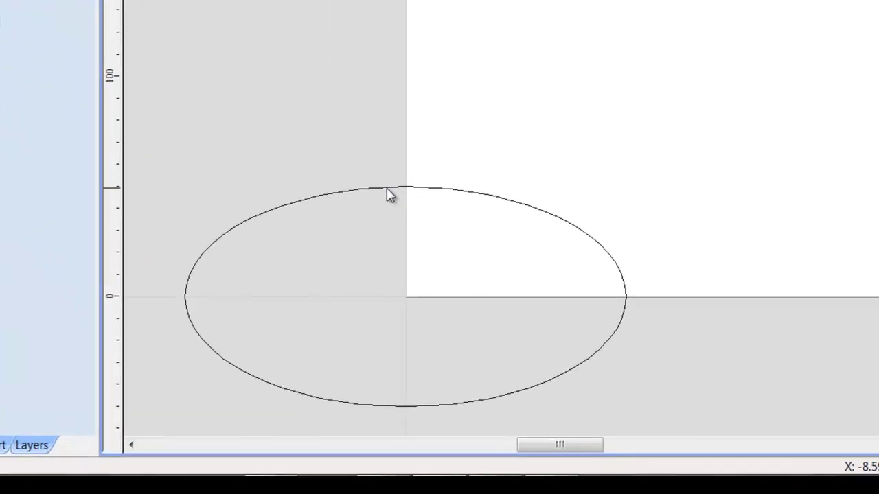
pyautogui.click(306, 320)
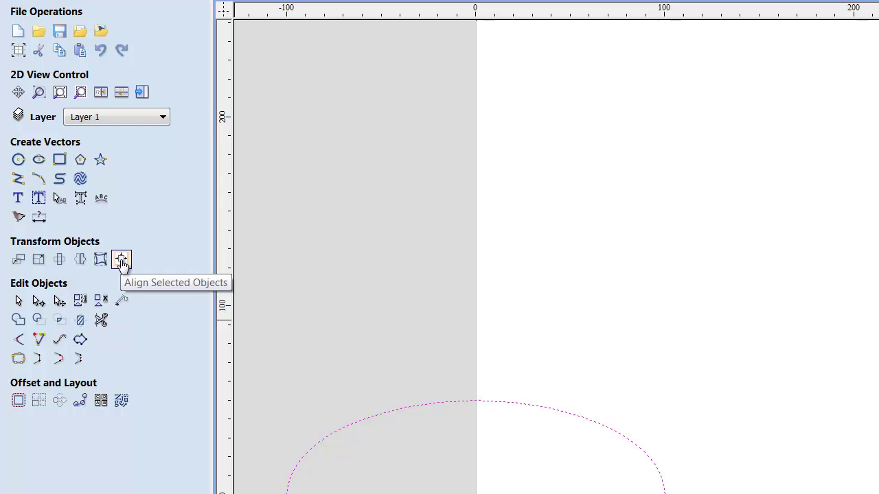
pyautogui.click(121, 261)
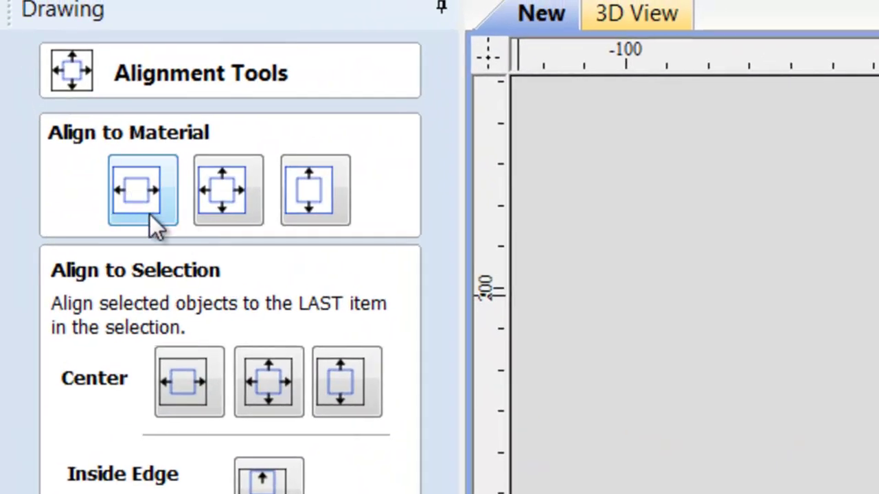
pyautogui.click(148, 216)
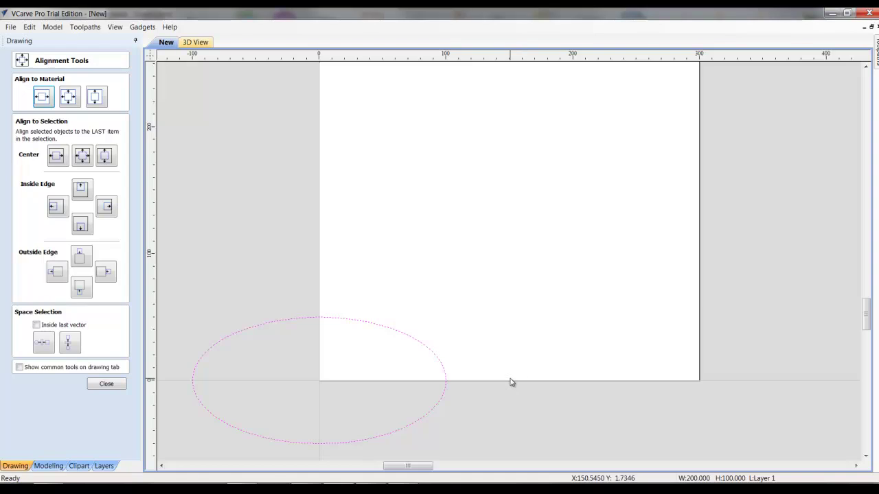
pyautogui.click(42, 98)
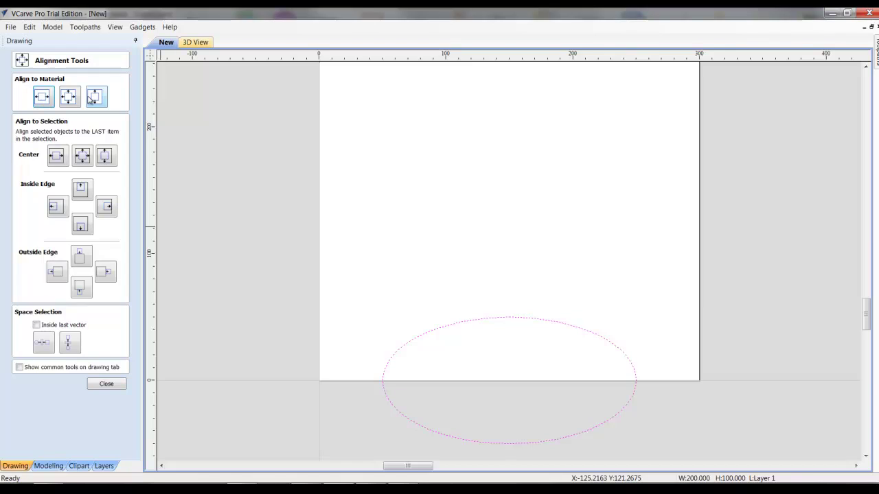
pyautogui.hotkey('ctrl', 'z')
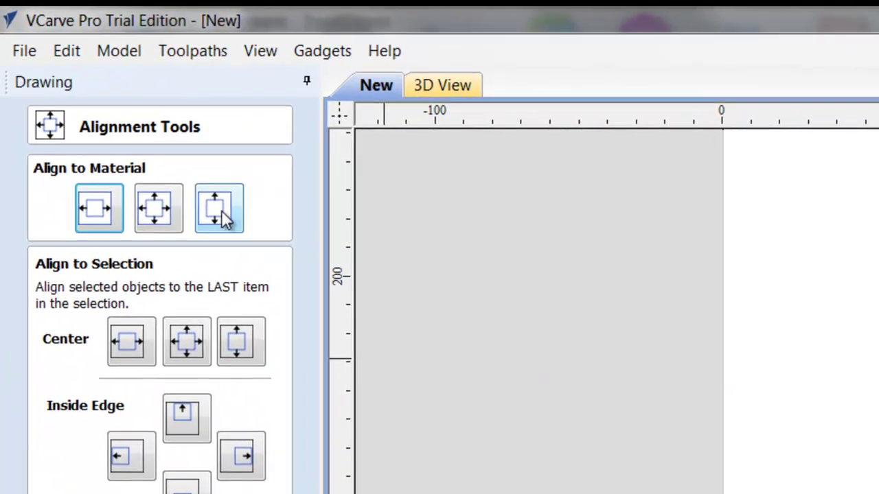
pyautogui.click(162, 160)
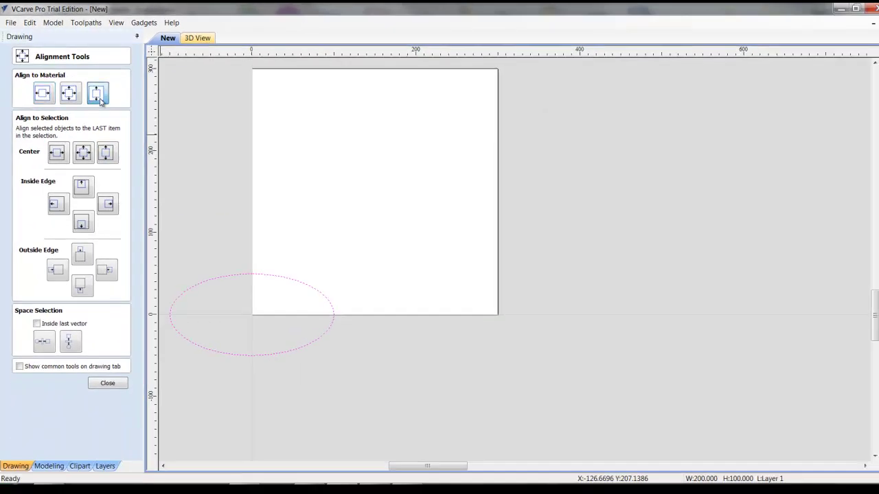
pyautogui.click(101, 101)
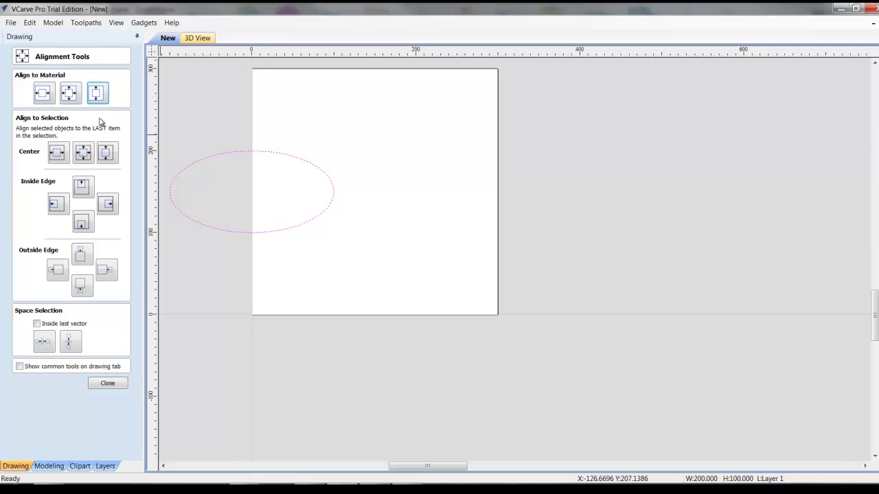
pyautogui.hotkey('ctrl', 'z')
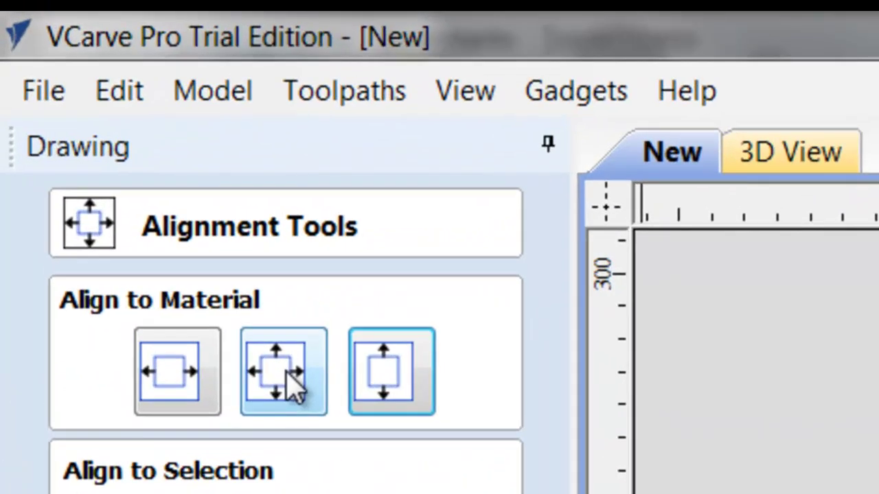
pyautogui.click(287, 376)
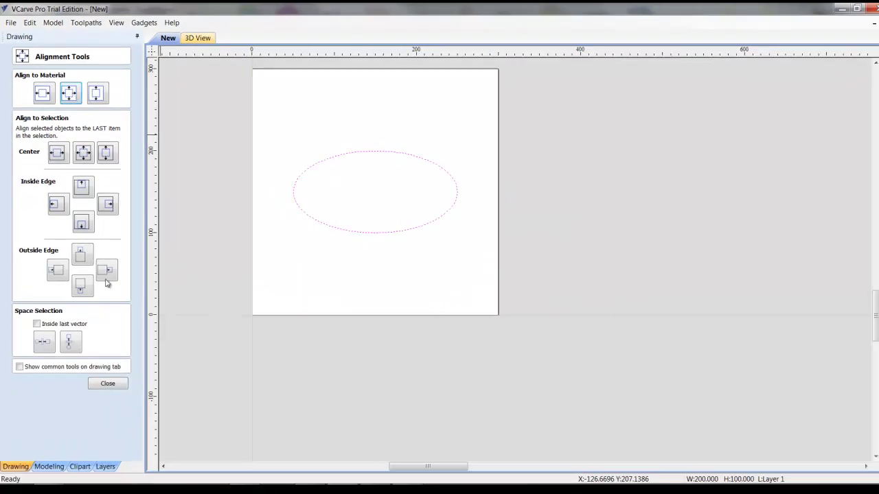
# Deselect the ellipse and add a text object reading 'TEXT'.
pyautogui.click(117, 385)
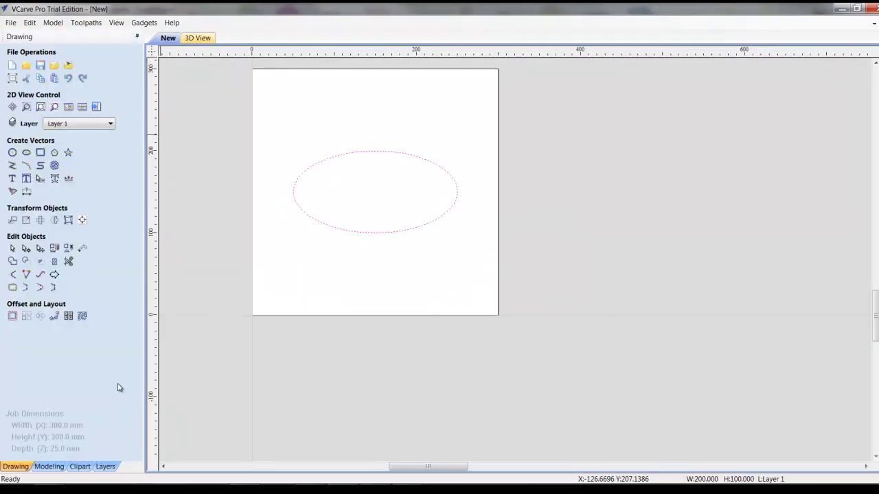
pyautogui.click(242, 394)
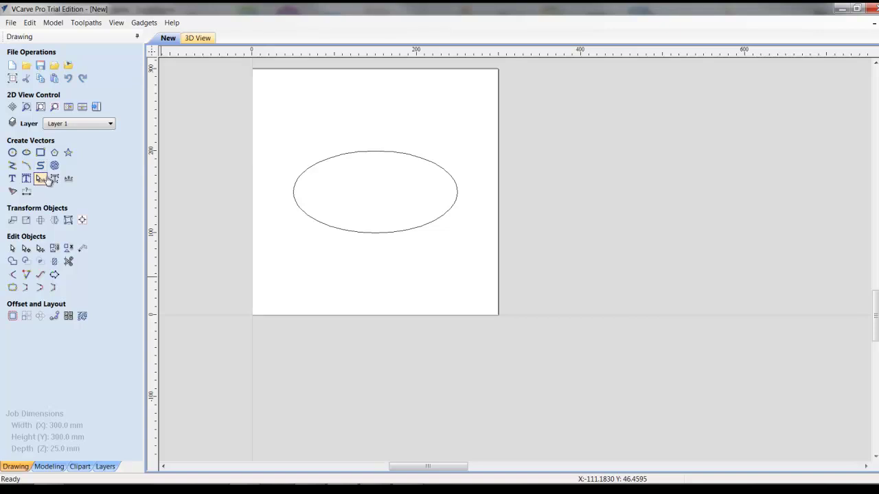
pyautogui.click(12, 180)
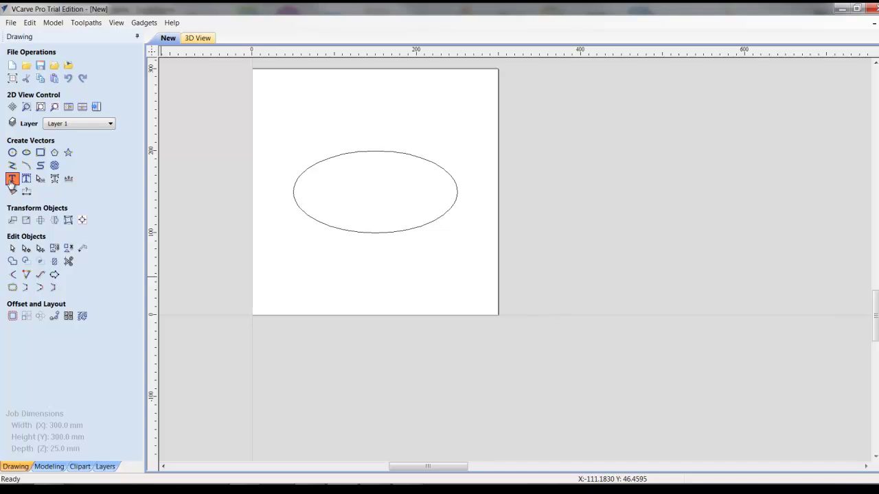
pyautogui.click(12, 179)
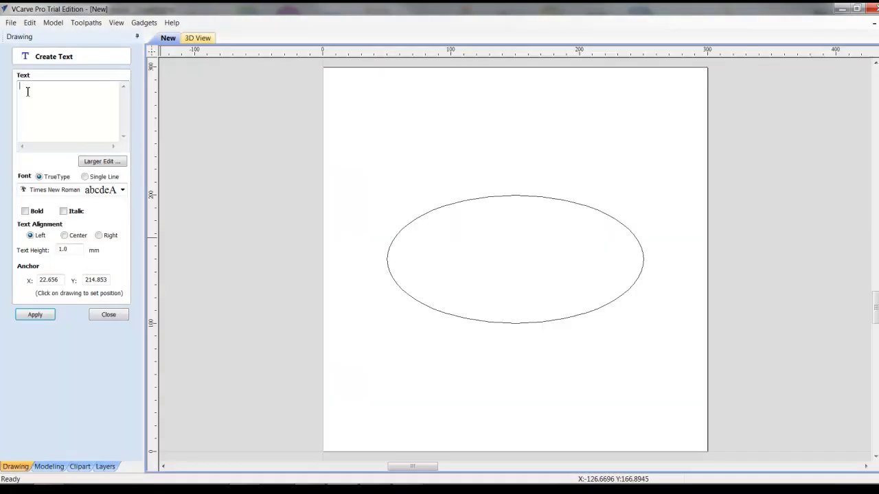
pyautogui.write('TEXT')
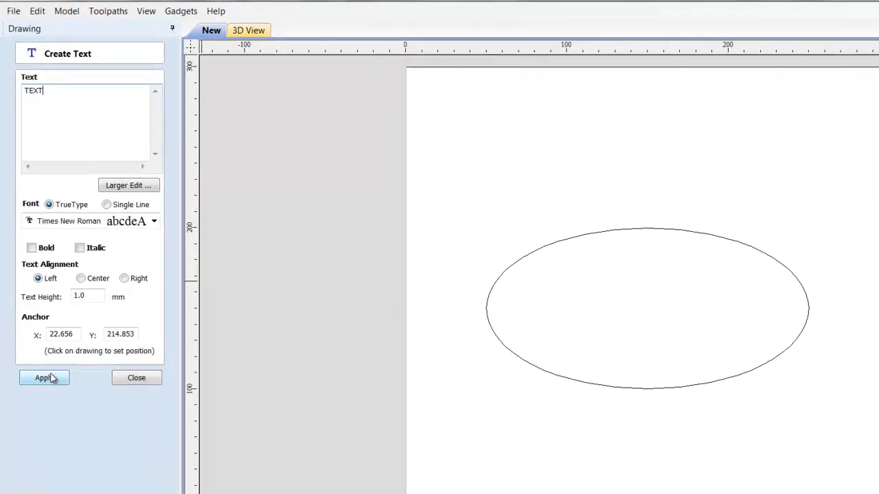
pyautogui.click(68, 466)
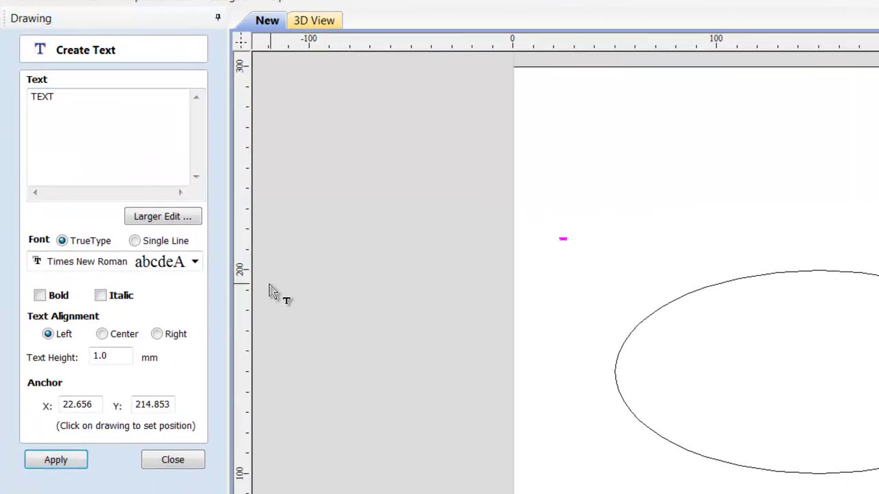
# Change the text height to 25 mm and apply it.
pyautogui.doubleClick(121, 353)
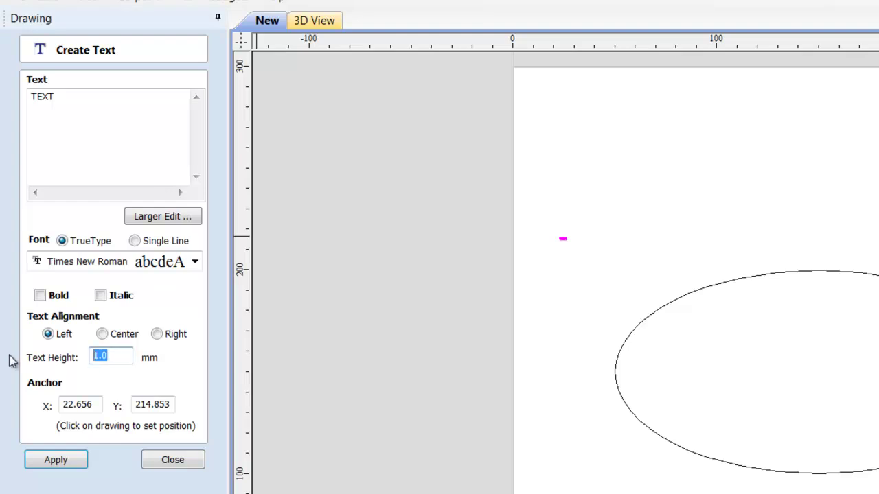
pyautogui.write('25')
pyautogui.click(50, 463)
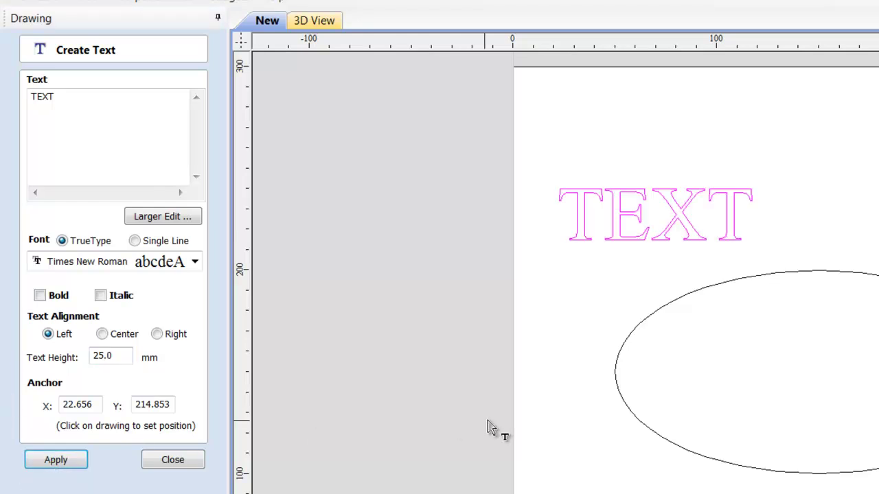
pyautogui.click(172, 460)
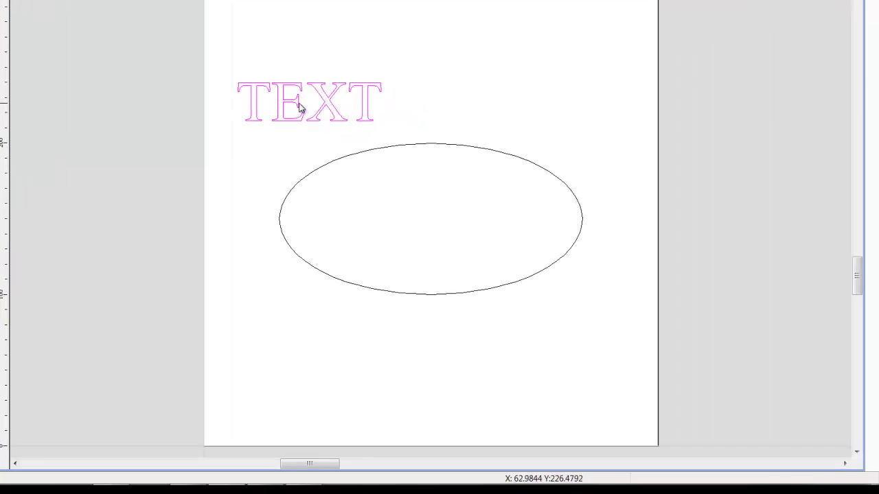
# Select TEXT, move it into the ellipse, and align it to the material centre.
pyautogui.click(324, 104)
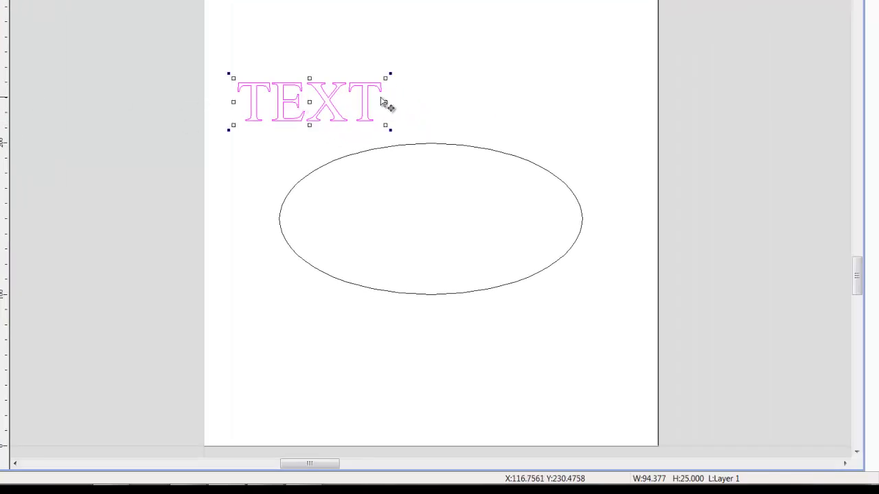
pyautogui.moveTo(312, 100)
pyautogui.mouseDown()
pyautogui.moveTo(386, 146)
pyautogui.moveTo(452, 215)
pyautogui.moveTo(369, 172)
pyautogui.moveTo(409, 116)
pyautogui.moveTo(305, 86)
pyautogui.mouseUp()
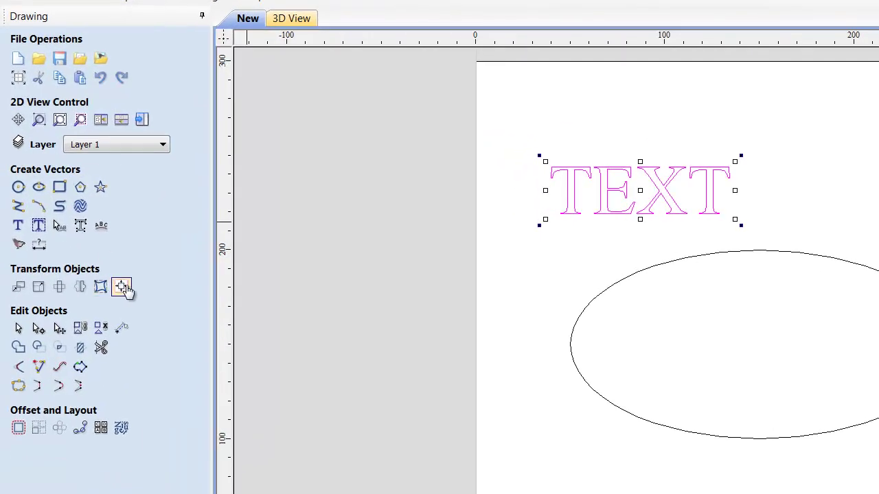
pyautogui.click(98, 252)
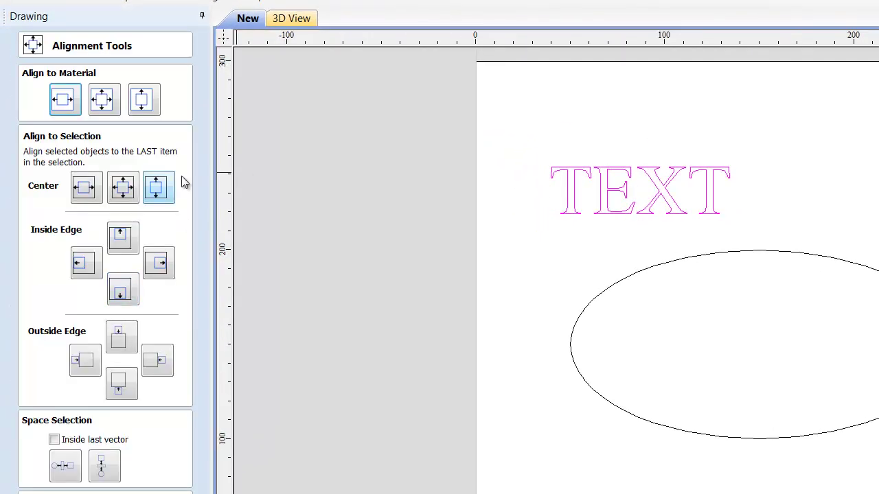
pyautogui.click(104, 100)
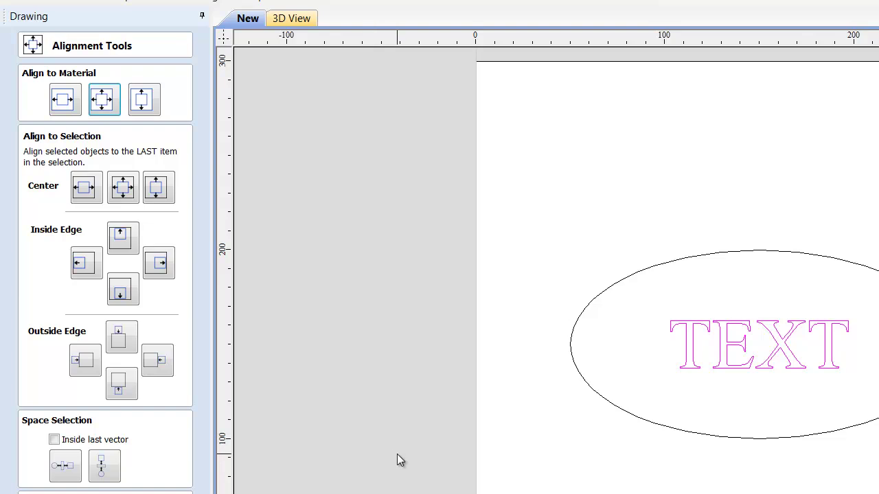
pyautogui.click(103, 492)
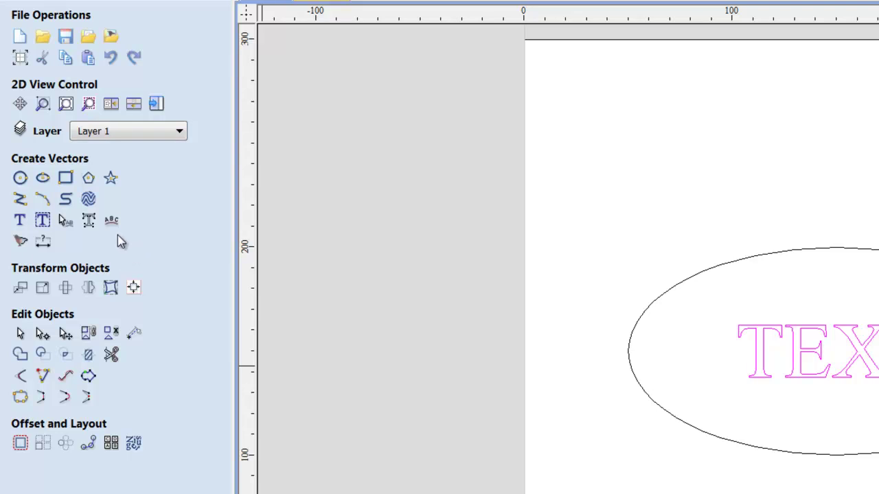
# Bend TEXT into an upward arch using Text Spacing and Curve.
pyautogui.click(63, 218)
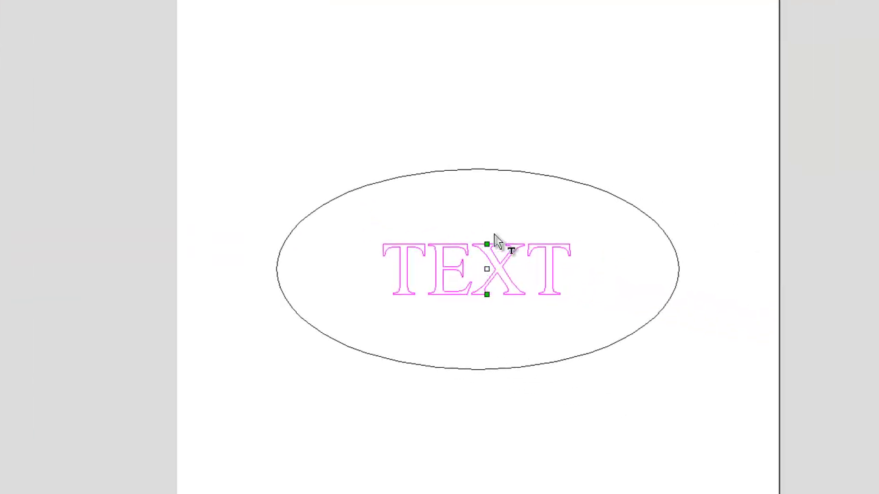
pyautogui.moveTo(488, 296)
pyautogui.mouseDown()
pyautogui.moveTo(488, 329)
pyautogui.moveTo(486, 295)
pyautogui.mouseUp()
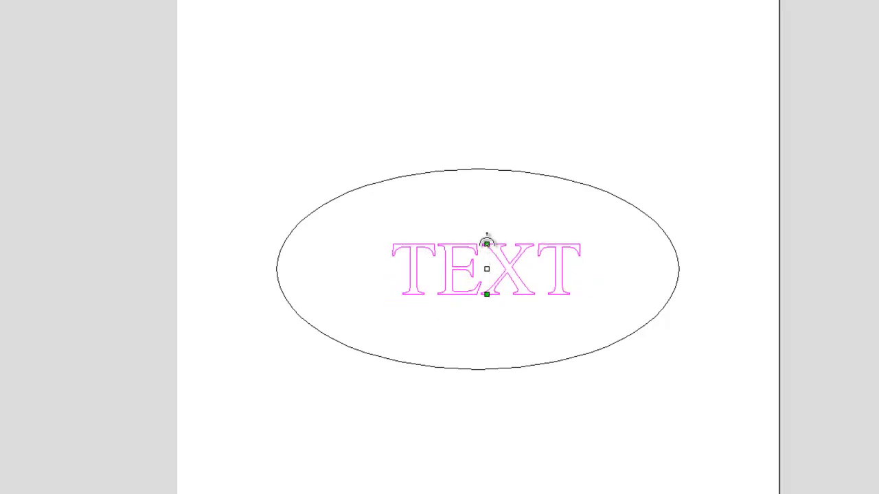
pyautogui.moveTo(486, 240); pyautogui.dragTo(487, 210)
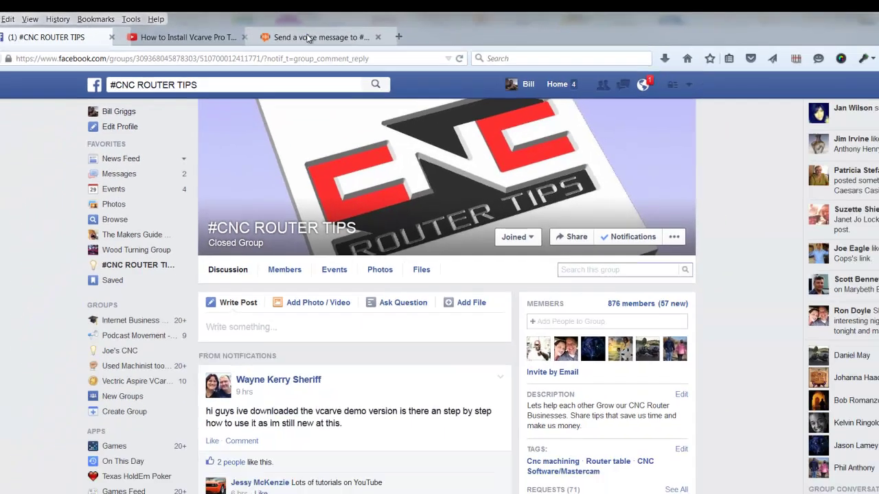
# Switch to the SpeakPipe tab showing the #CNC ROUTER TIPS voice-message page.
pyautogui.click(347, 52)
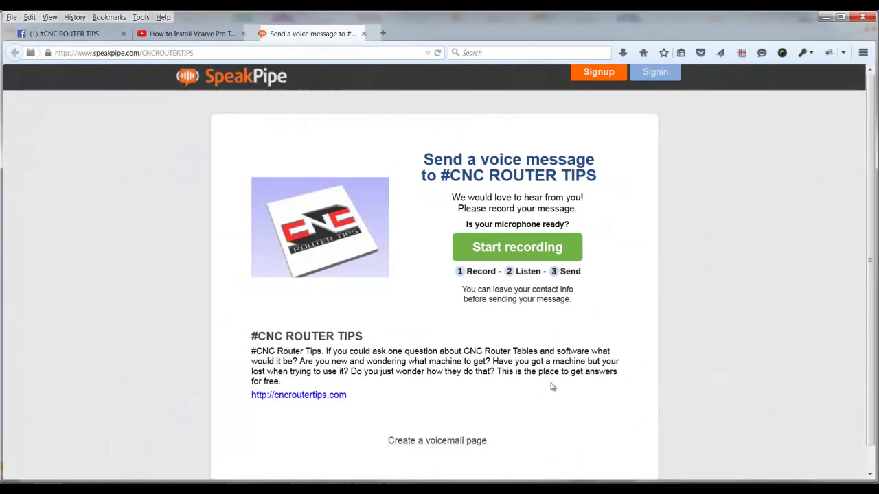